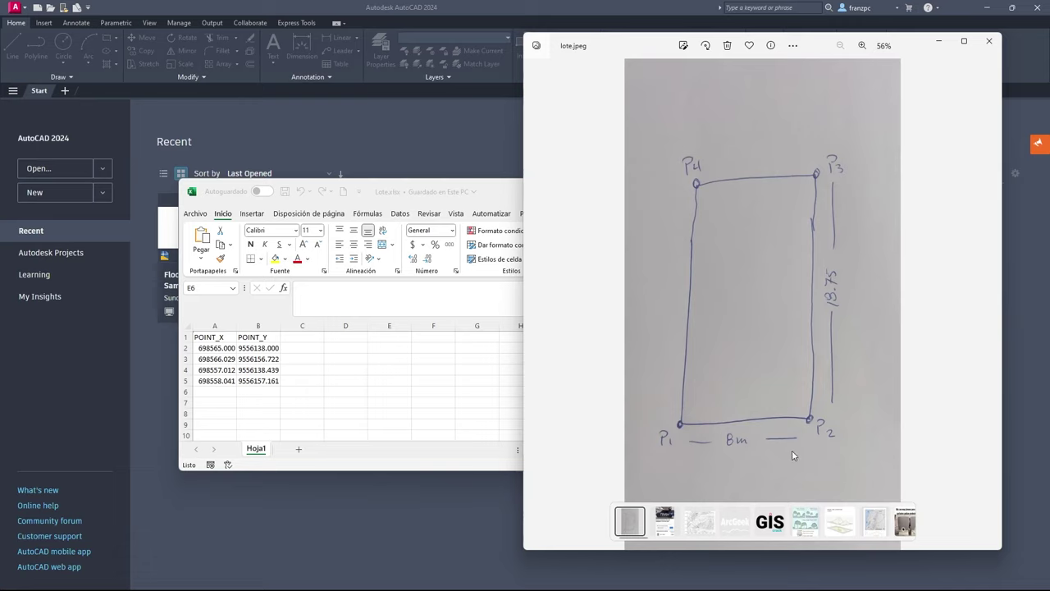
# Step: Copy the POINT_X/POINT_Y coordinate table A1:B5 from Lote.xlsx
pyautogui.click(288, 425)
pyautogui.click(221, 391)
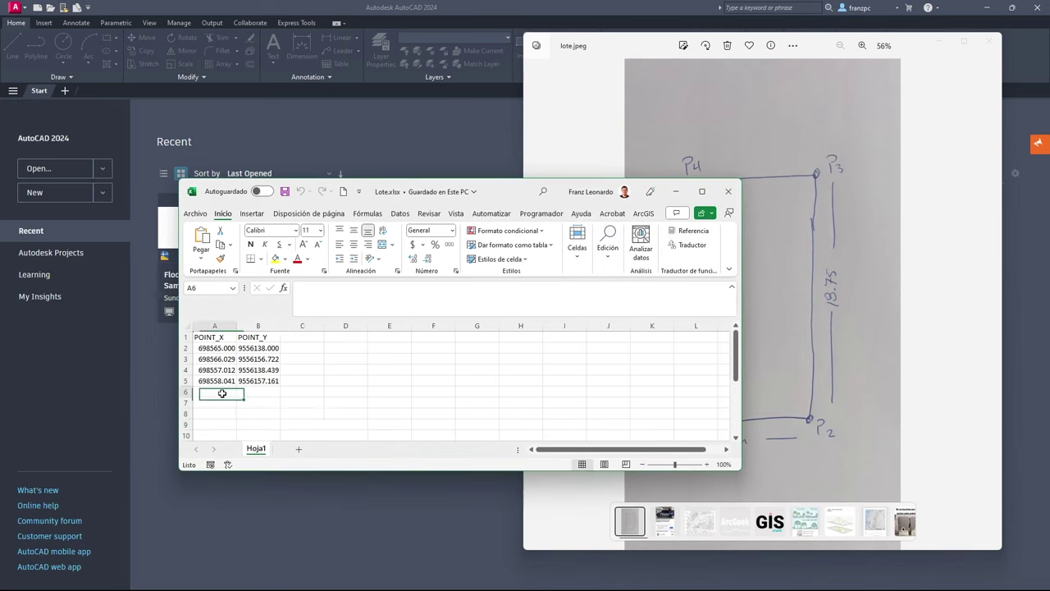
pyautogui.click(207, 338)
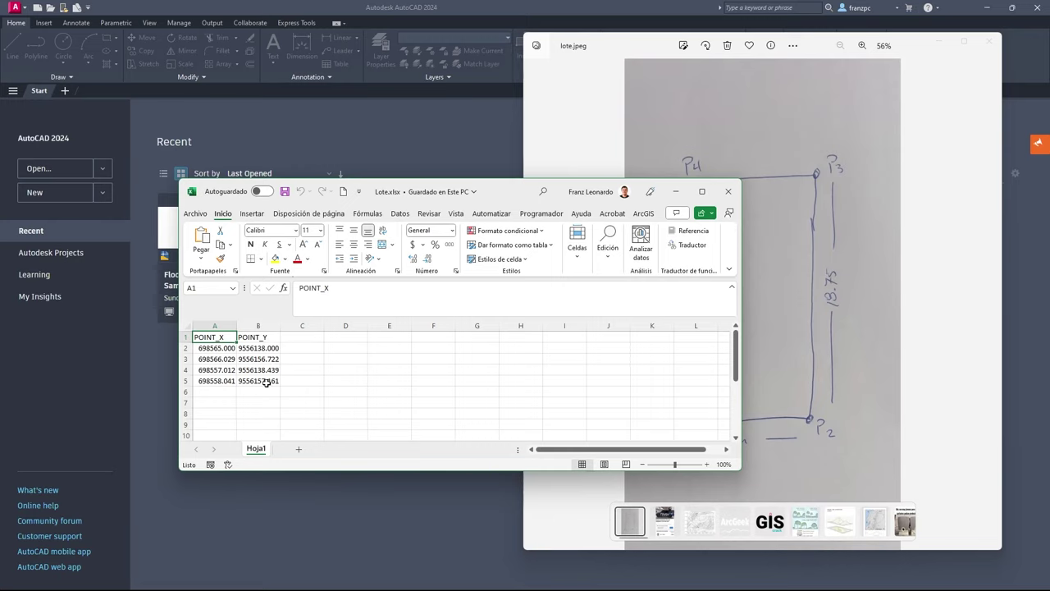
pyautogui.keyDown('shift'); pyautogui.click(266, 383); pyautogui.keyUp('shift')
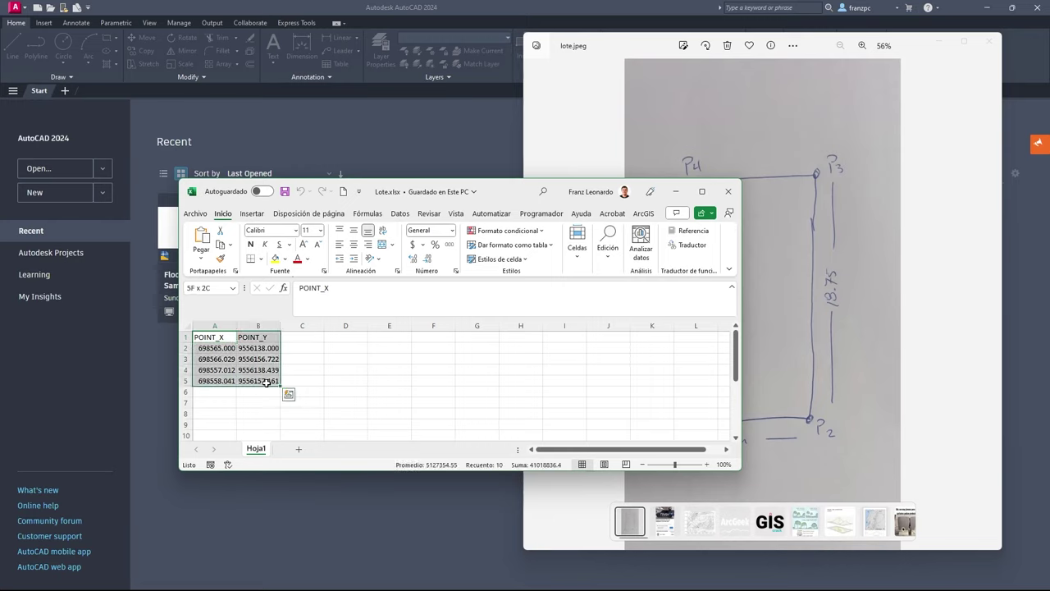
pyautogui.hotkey('ctrl', 'c')
pyautogui.hotkey('alt', 'Tab')
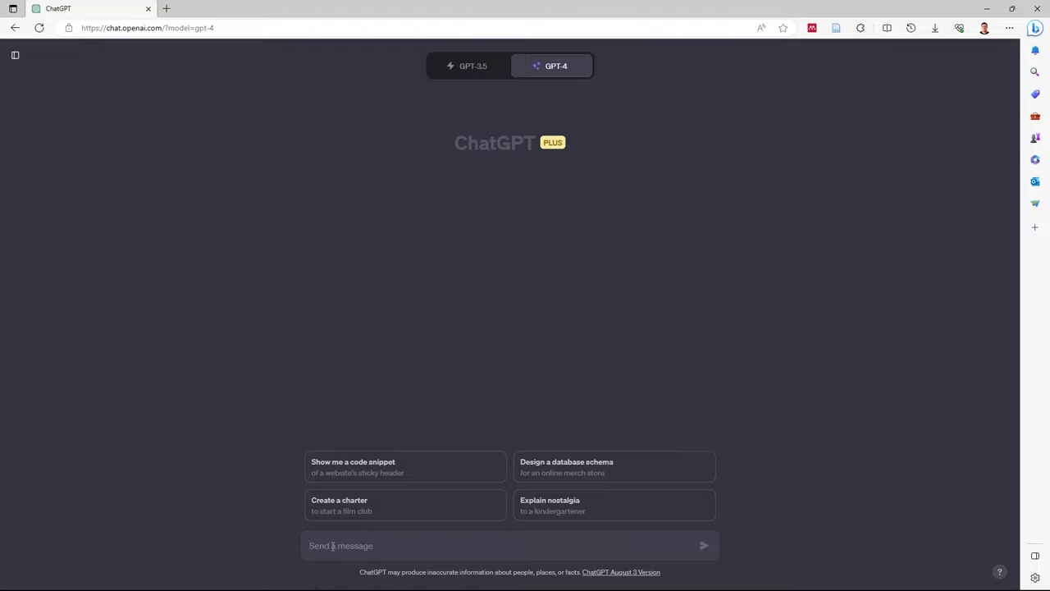
# Step: Ask GPT-4 for Vlide code drawing the lot, with the pasted coordinate table
pyautogui.write('Tengo los p')
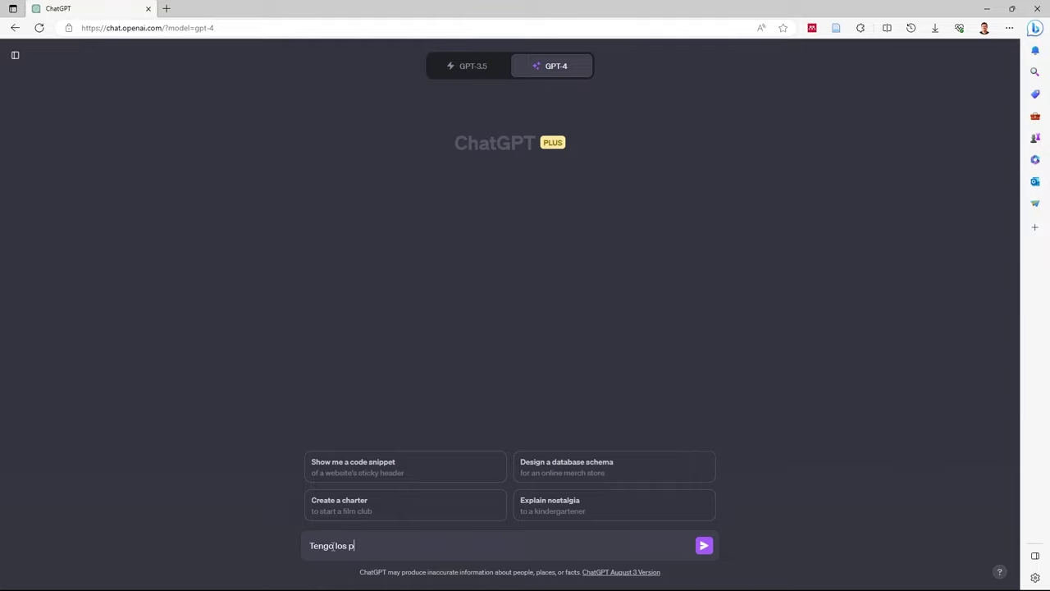
pyautogui.write('untos de un terreno,')
pyautogui.write(' por ay')
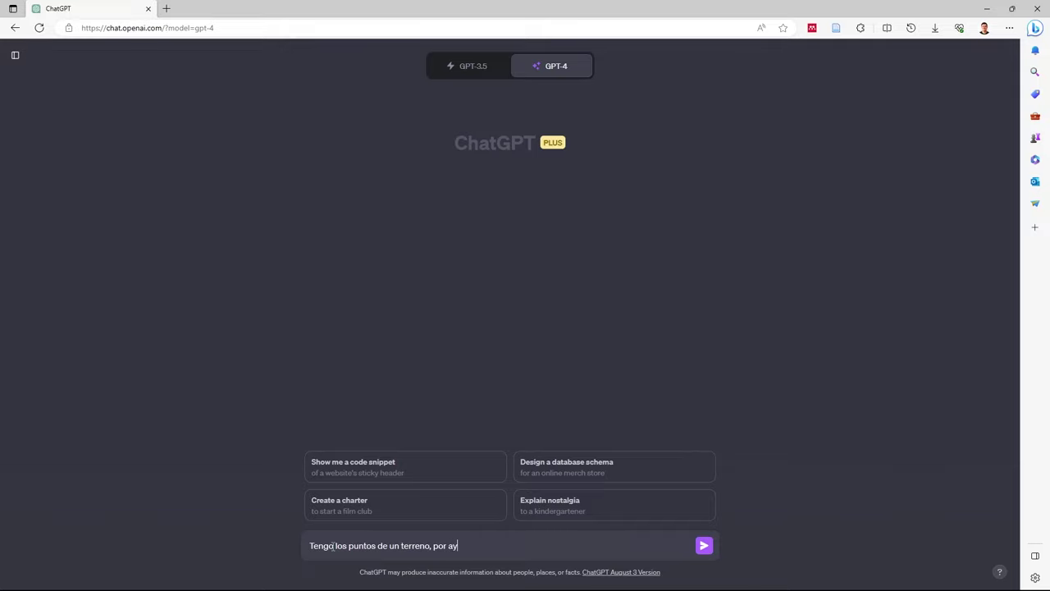
pyautogui.write('údame con el código de Vlide ')
pyautogui.write('para')
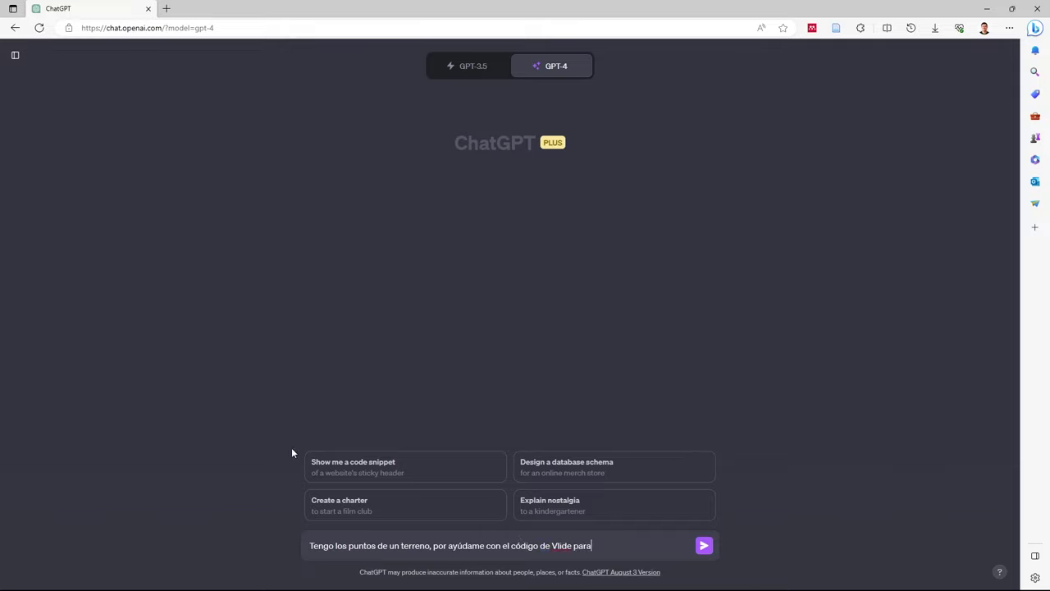
pyautogui.write(' que me di')
pyautogui.write('buje automáticamente ')
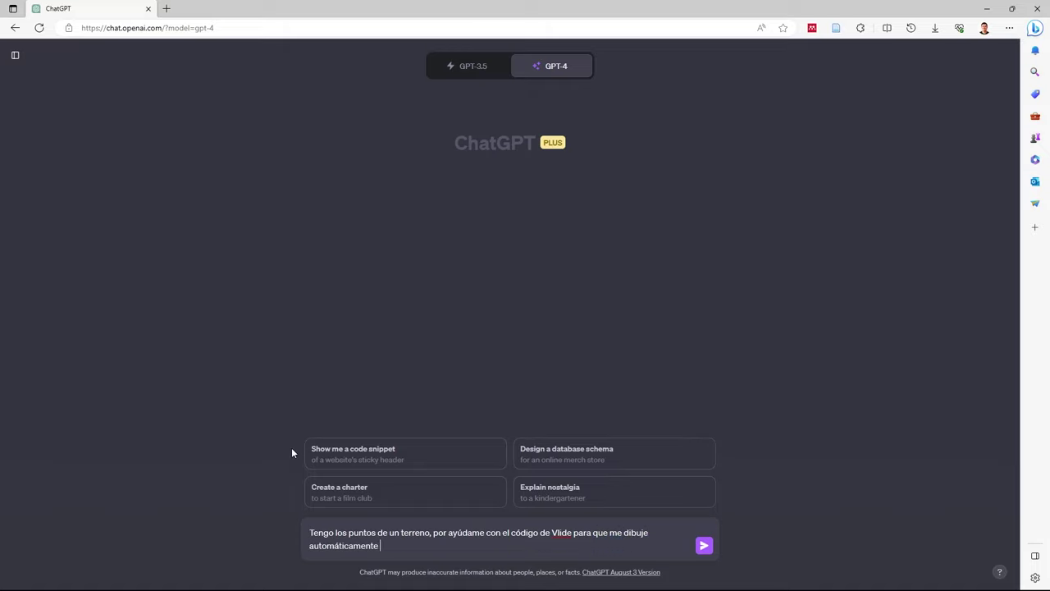
pyautogui.write('el polígono del lote')
pyautogui.write(' en AutoCAD')
pyautogui.hotkey('shift', 'Return')
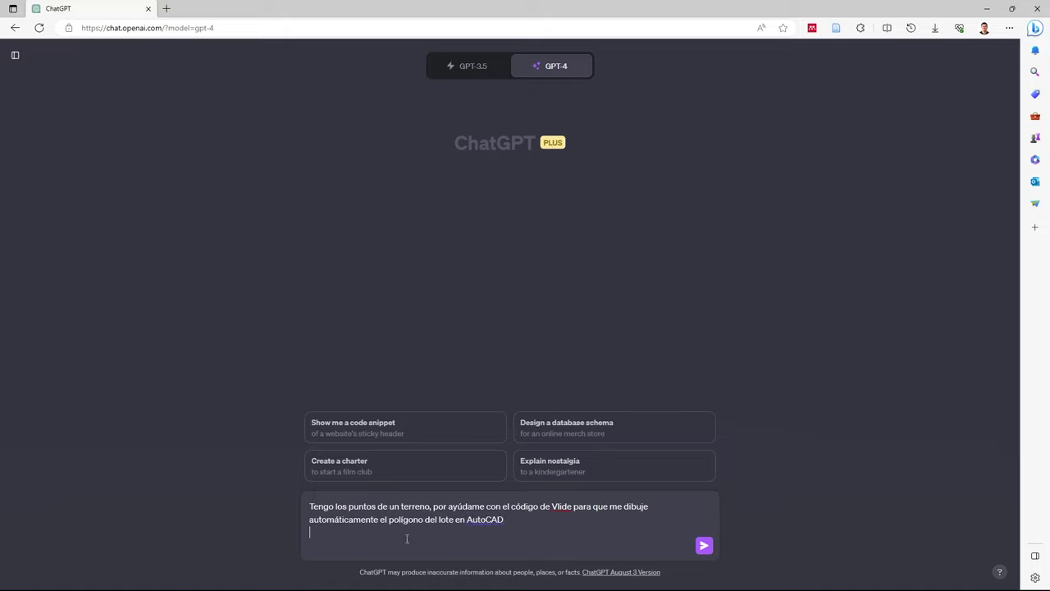
pyautogui.hotkey('ctrl', 'v')
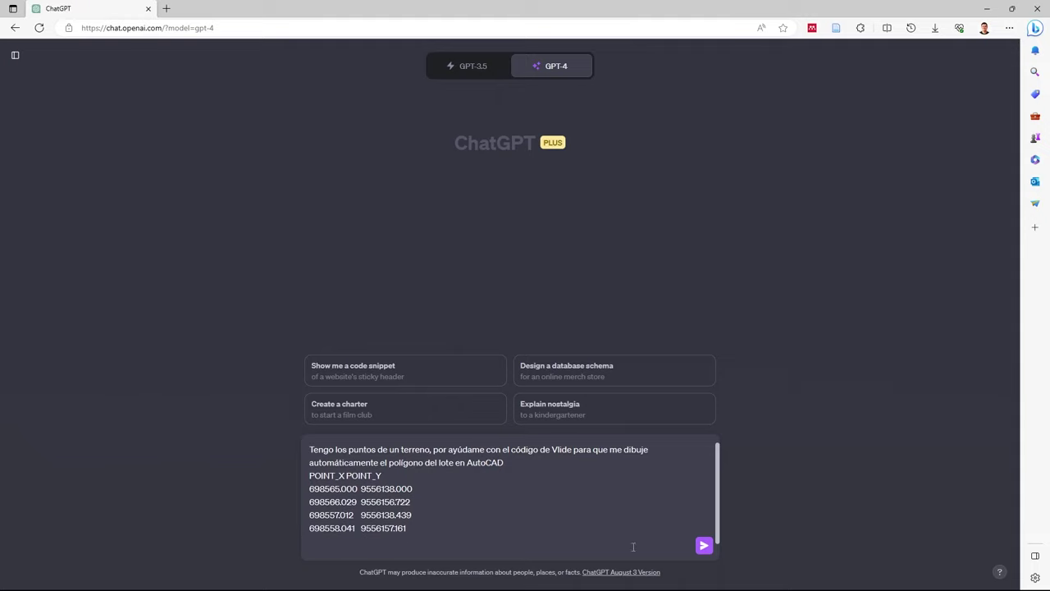
pyautogui.click(706, 548)
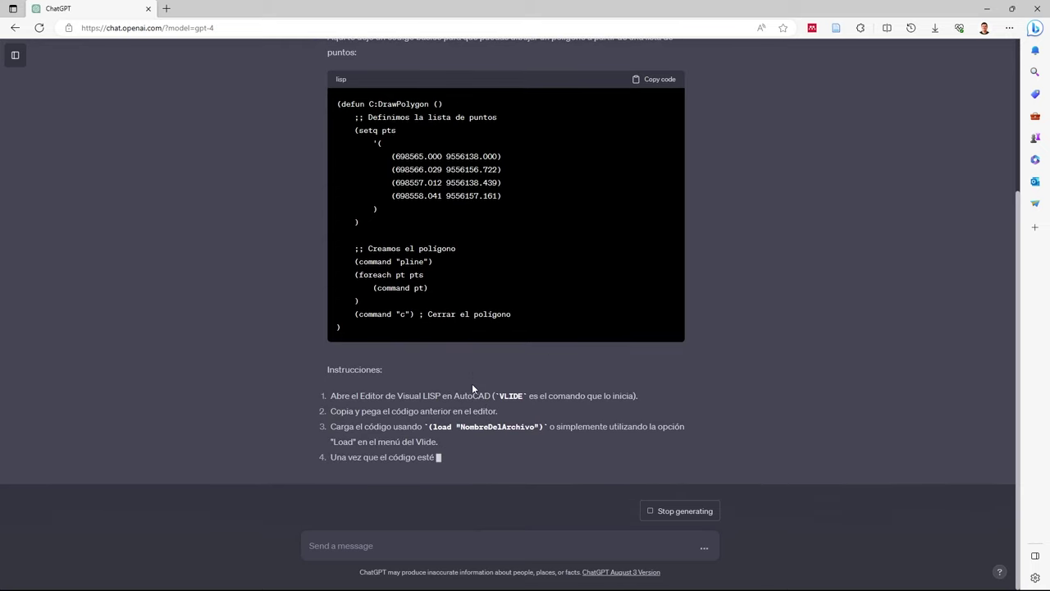
pyautogui.scroll(2, 472, 383)
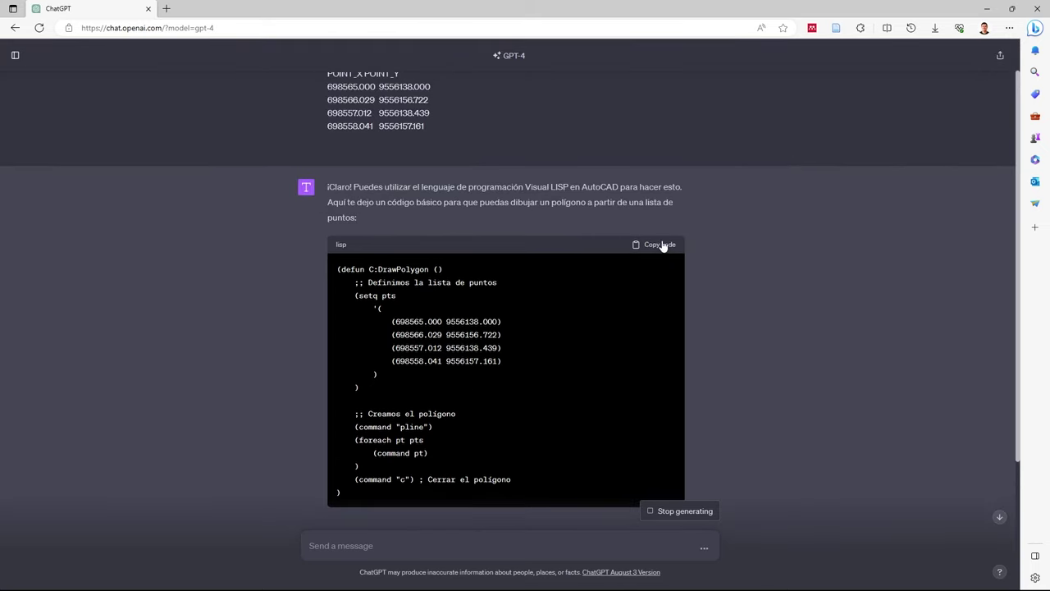
pyautogui.scroll(-3, 608, 312)
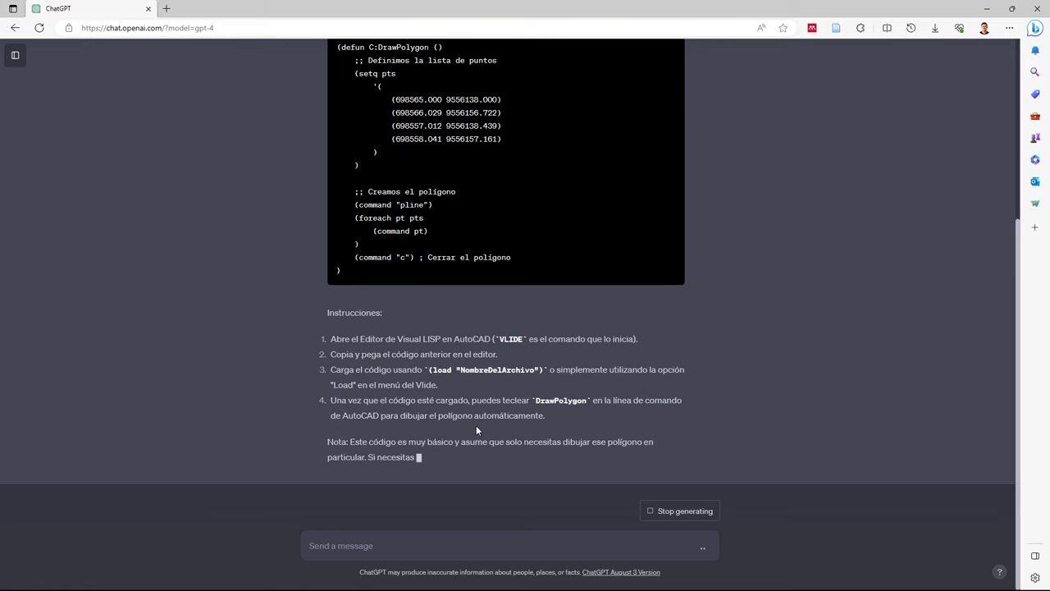
# Step: Switch AutoCAD to the legacy AutoCAD Visual LISP environment and reopen the VLIDE editor
pyautogui.hotkey('alt', 'Tab')
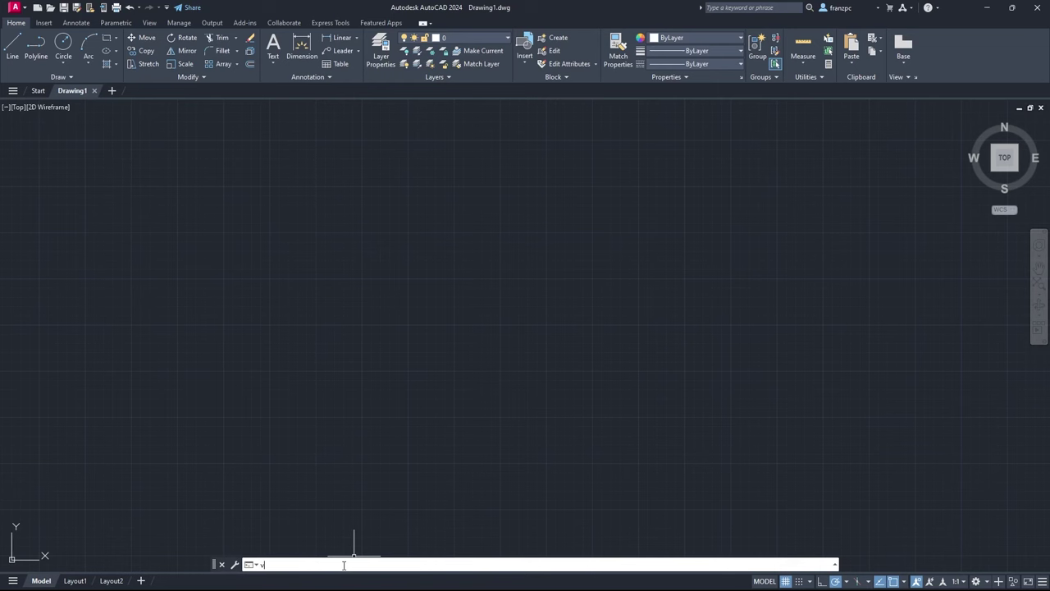
pyautogui.write('VLIDE')
pyautogui.press('Return')
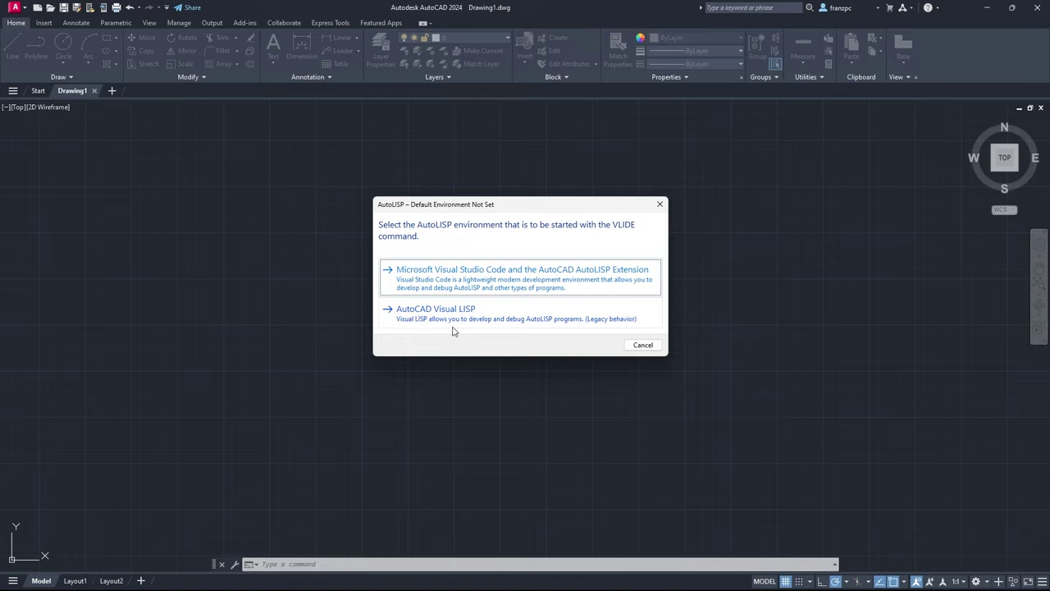
pyautogui.click(452, 328)
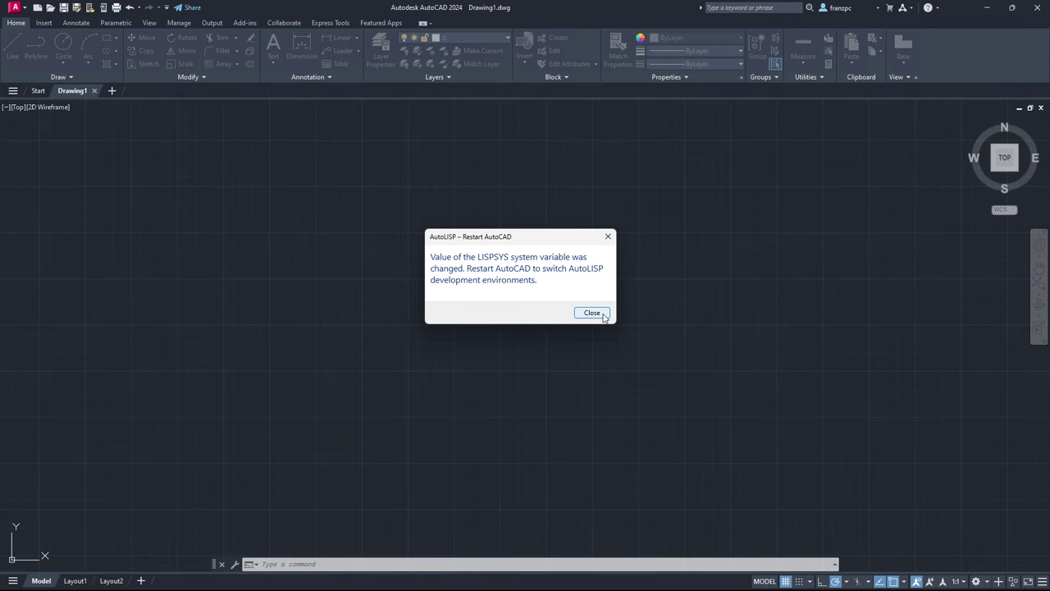
pyautogui.click(603, 316)
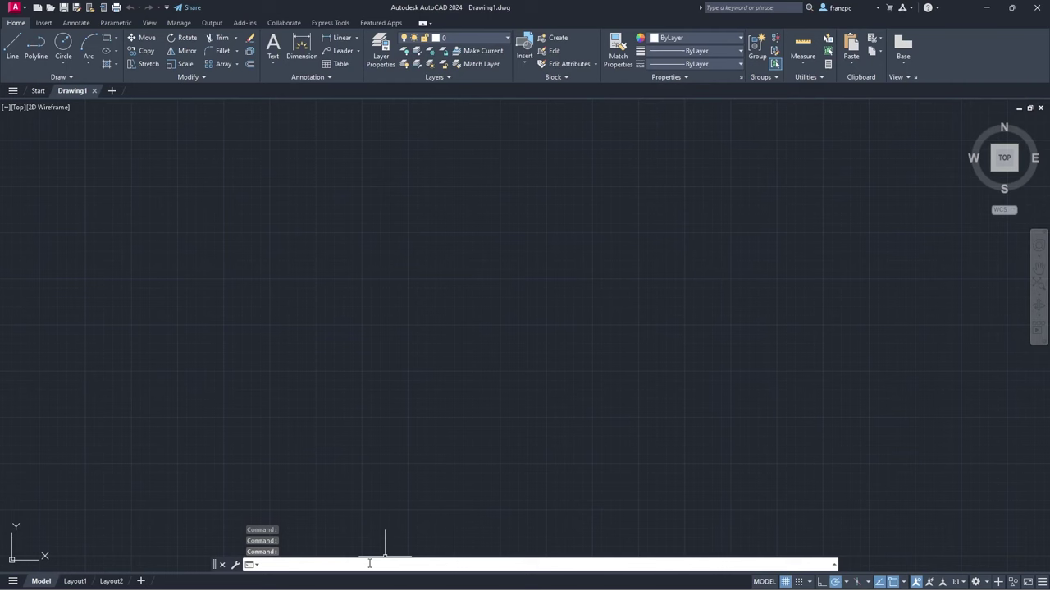
pyautogui.write('v')
pyautogui.write('lide')
pyautogui.press('Return')
pyautogui.click(84, 92)
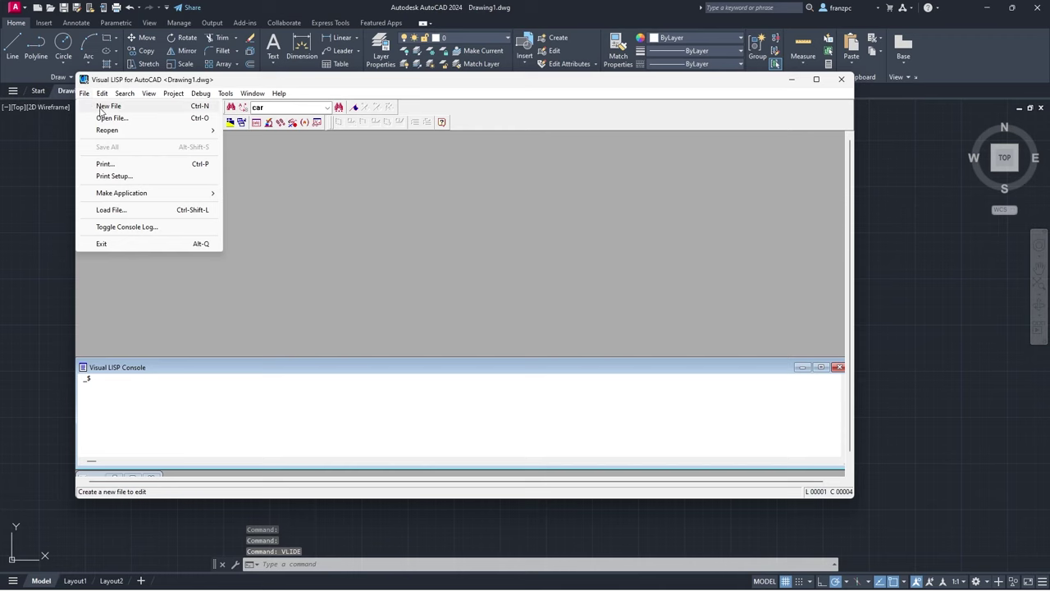
# Step: Paste the generated DrawPolygon code into a new Visual LISP file
pyautogui.click(106, 106)
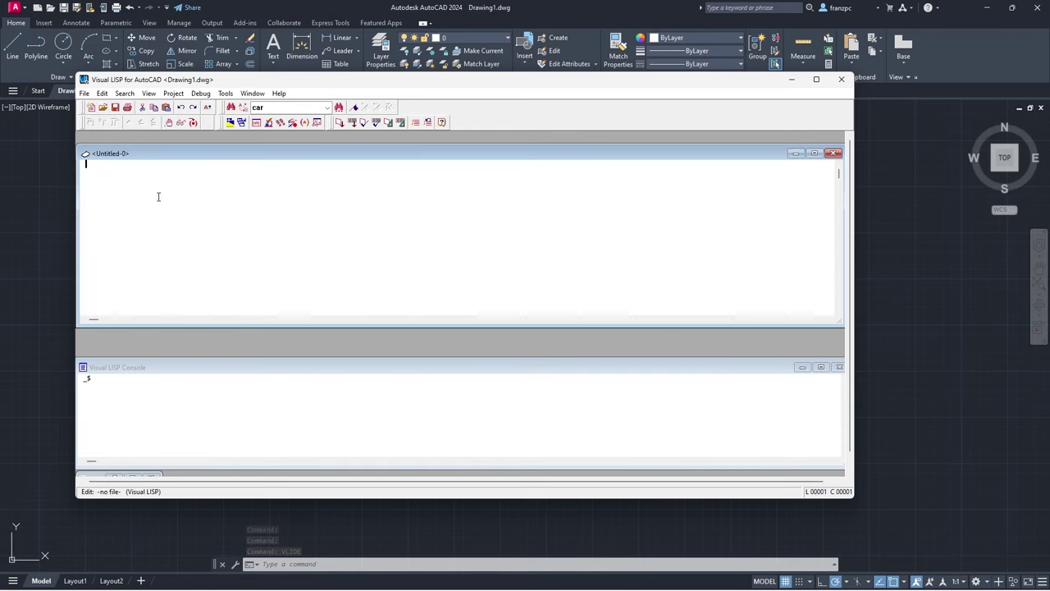
pyautogui.hotkey('ctrl', 'v')
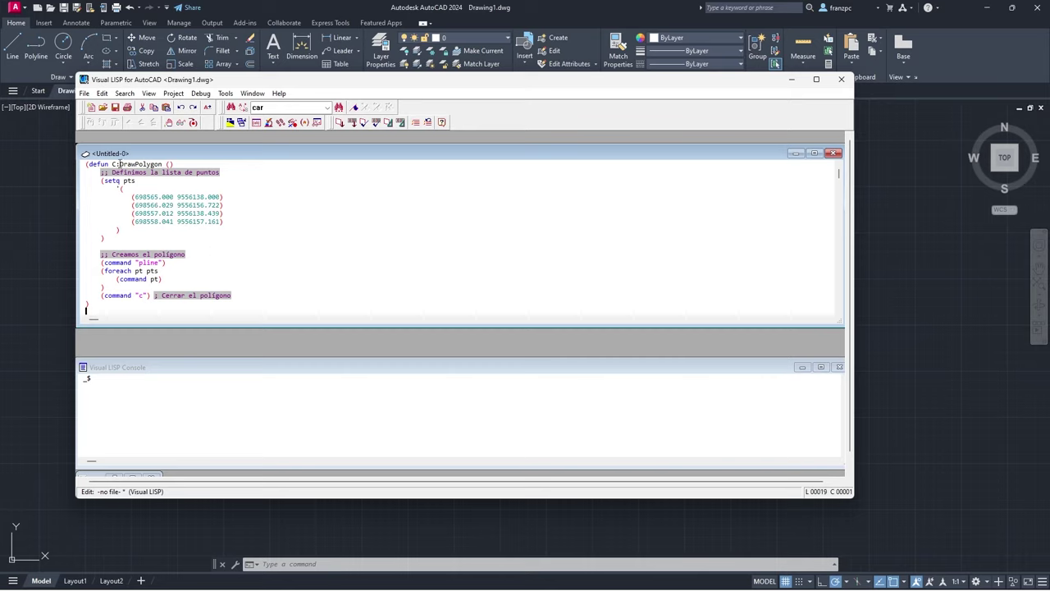
pyautogui.moveTo(120, 164); pyautogui.dragTo(161, 164)
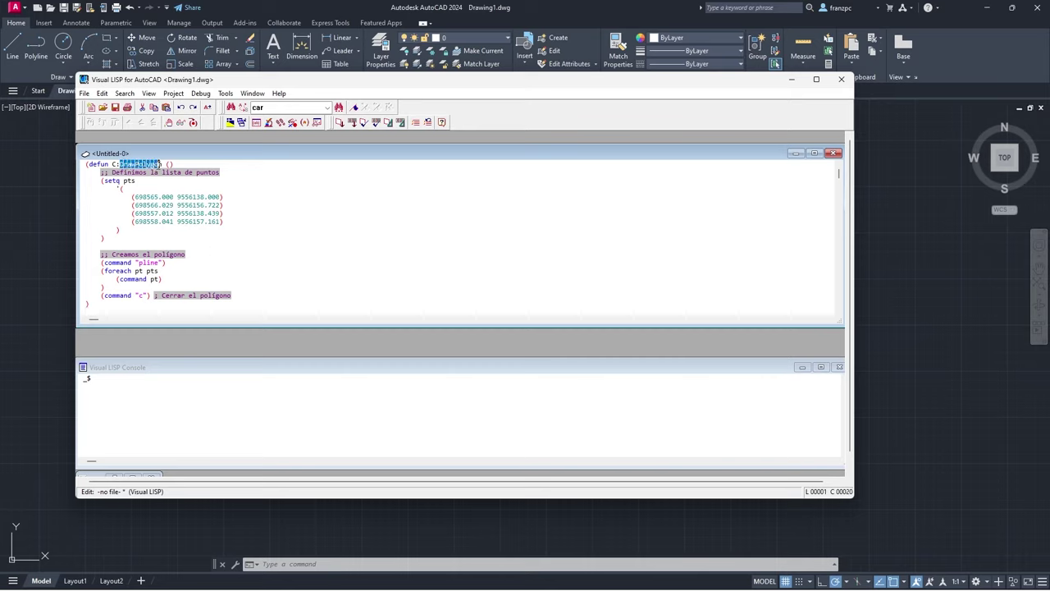
pyautogui.click(277, 196)
# Step: Save the routine as DibujarP.lsp
pyautogui.click(833, 154)
pyautogui.press('Return')
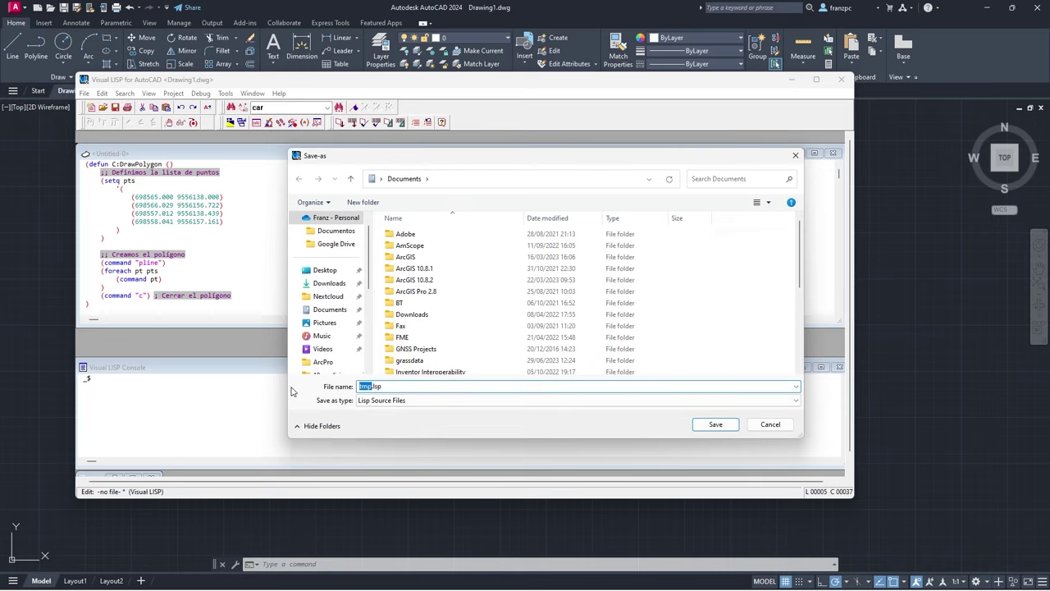
pyautogui.write('DibujarP')
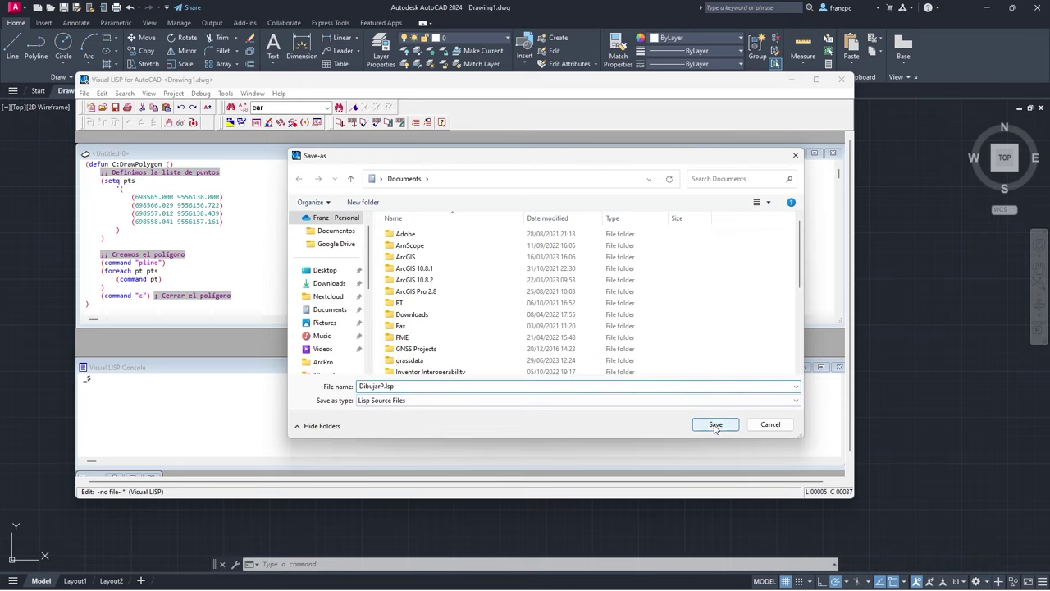
pyautogui.click(716, 425)
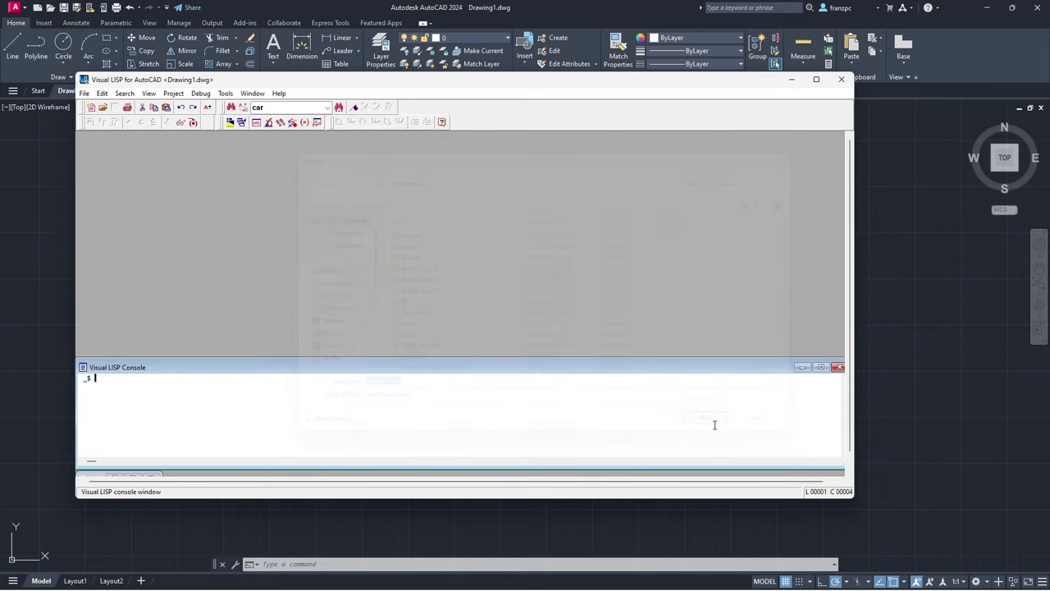
# Step: Load DibujarP.lsp through APPLOAD with Load Once, then check the DrawPolygon command name
pyautogui.click(957, 31)
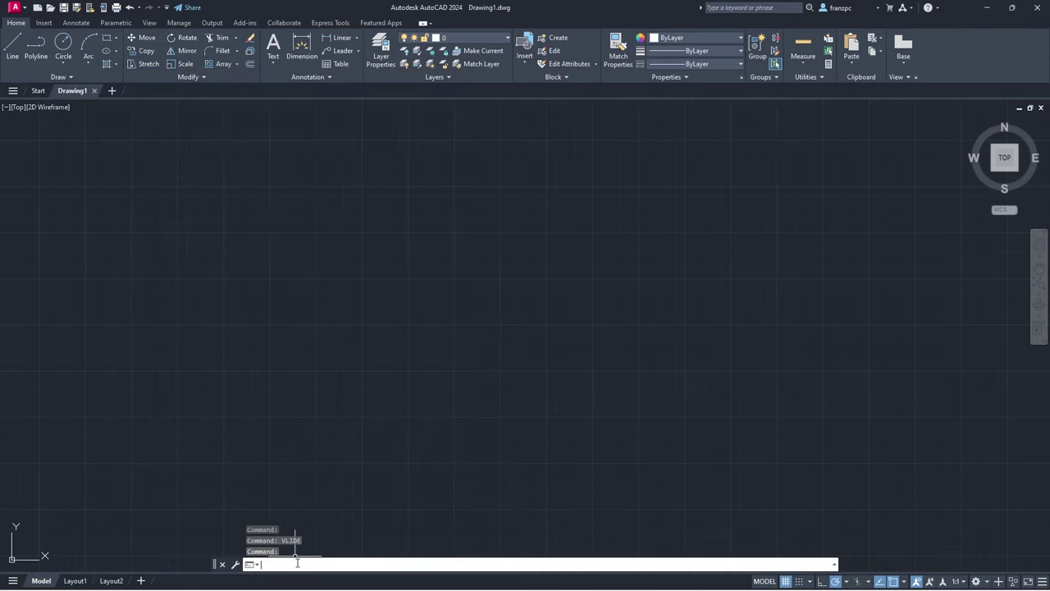
pyautogui.write('APP')
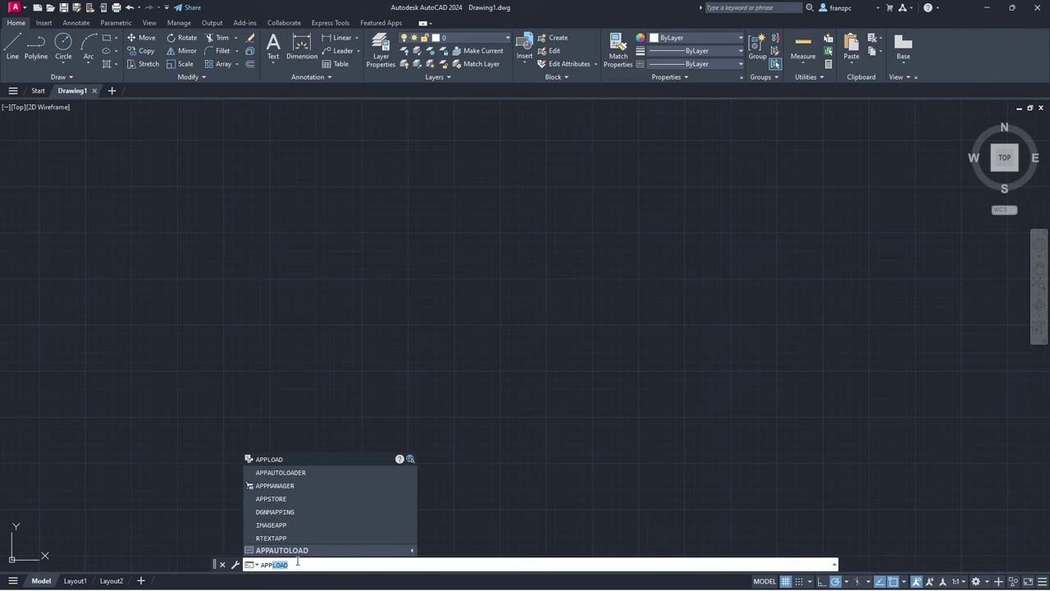
pyautogui.press('Return')
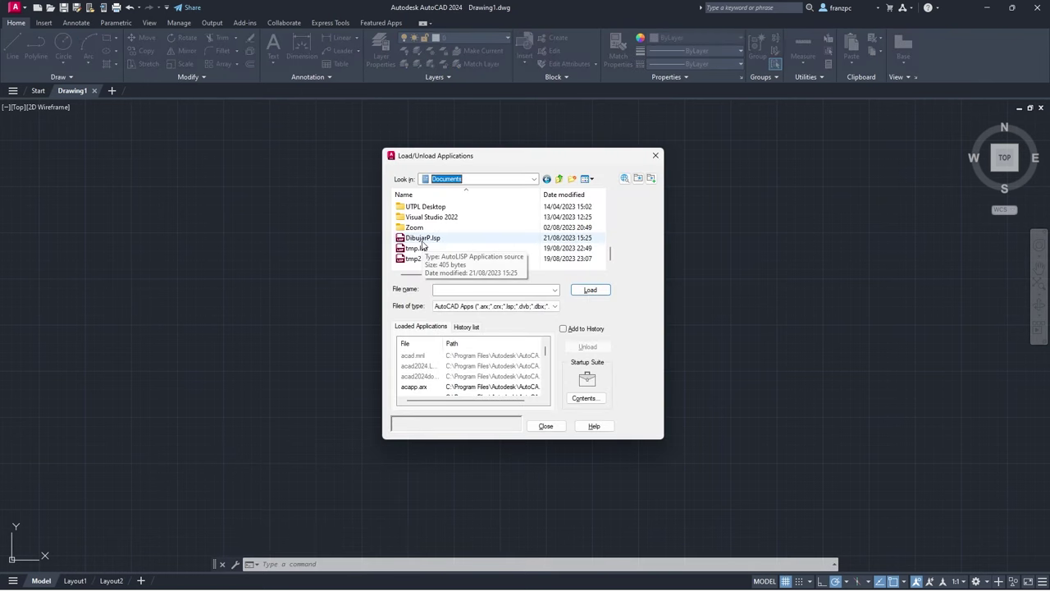
pyautogui.click(424, 240)
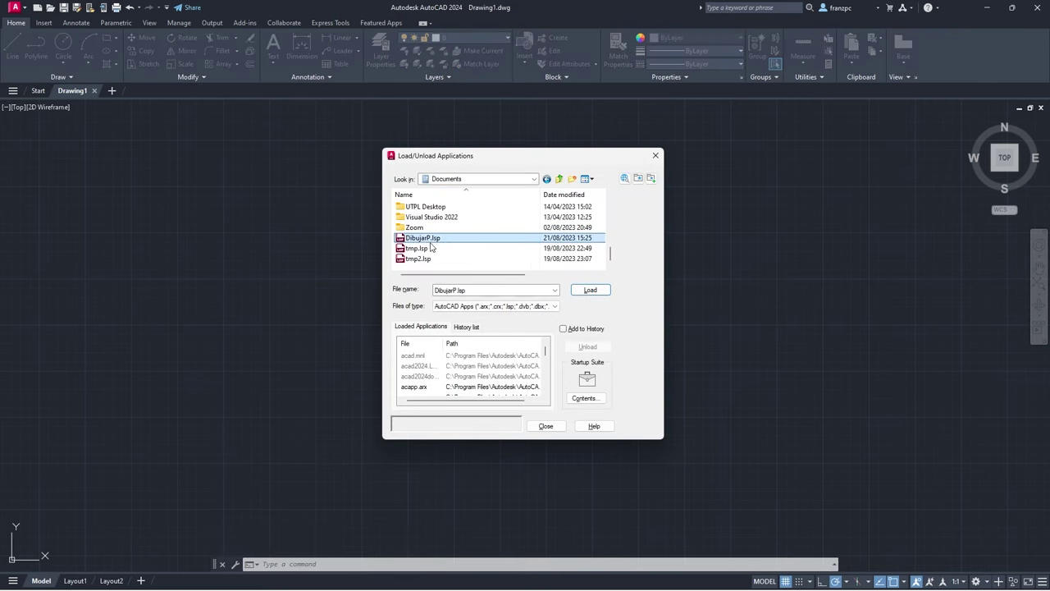
pyautogui.click(600, 292)
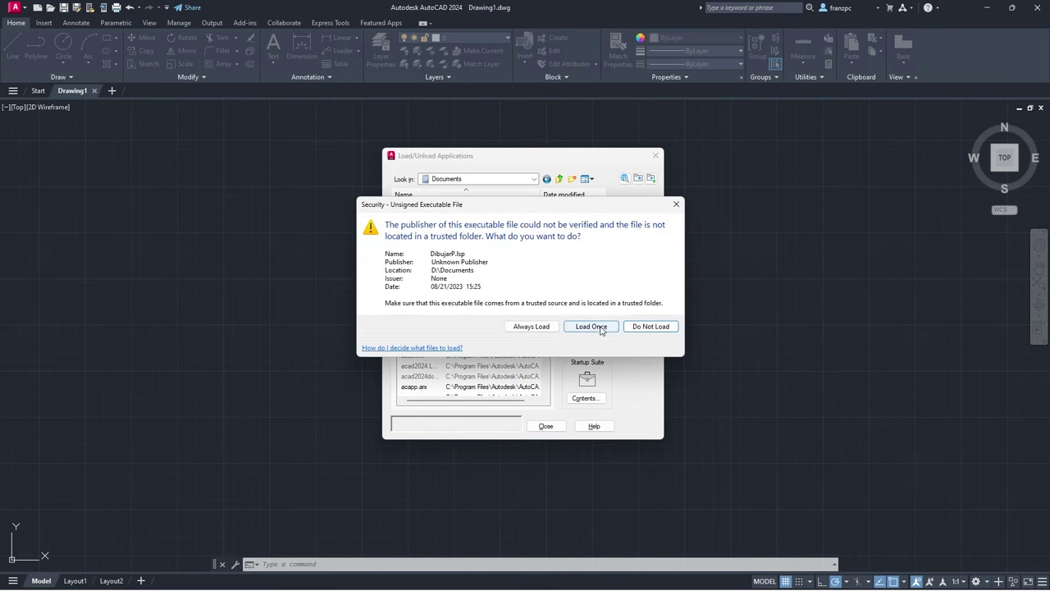
pyautogui.click(601, 327)
pyautogui.click(546, 426)
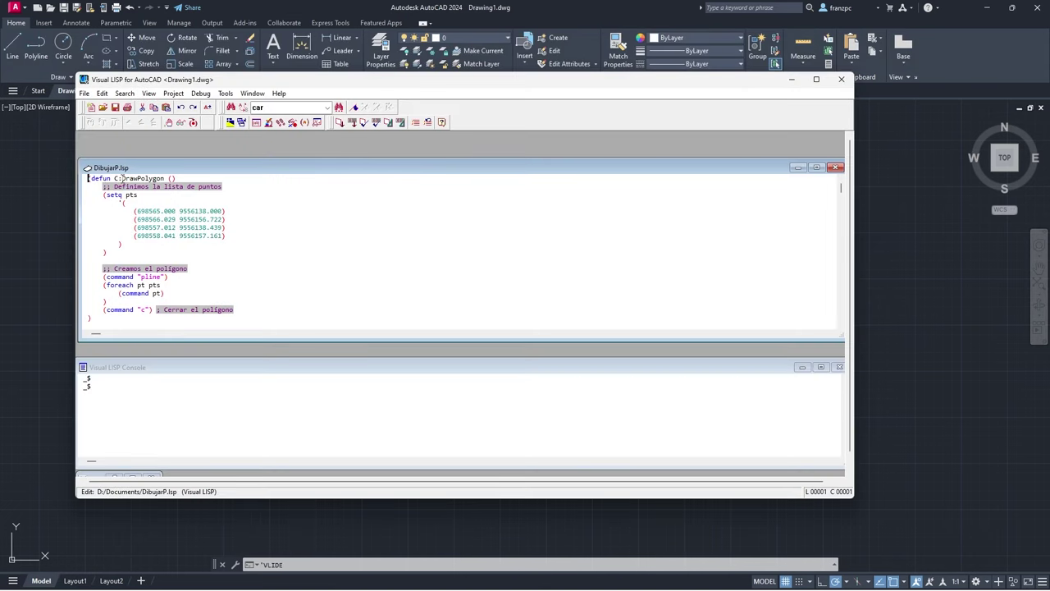
pyautogui.moveTo(122, 178); pyautogui.dragTo(164, 178)
# Step: Run DRAWPOLYGON to draw the four-corner lot outline and compare it with the sketch
pyautogui.click(306, 564)
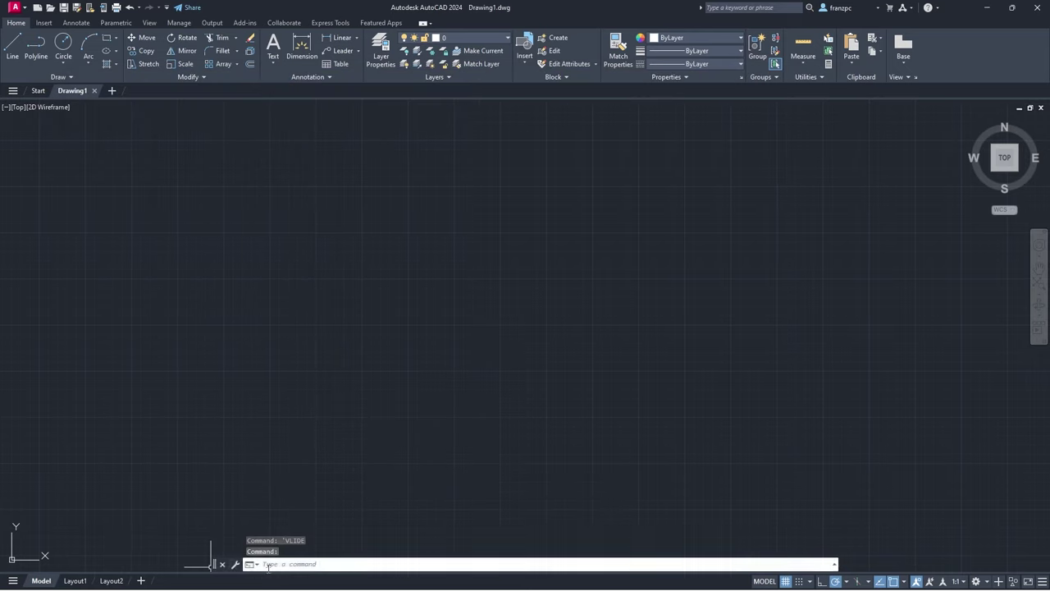
pyautogui.write('dra')
pyautogui.write('wpolygon')
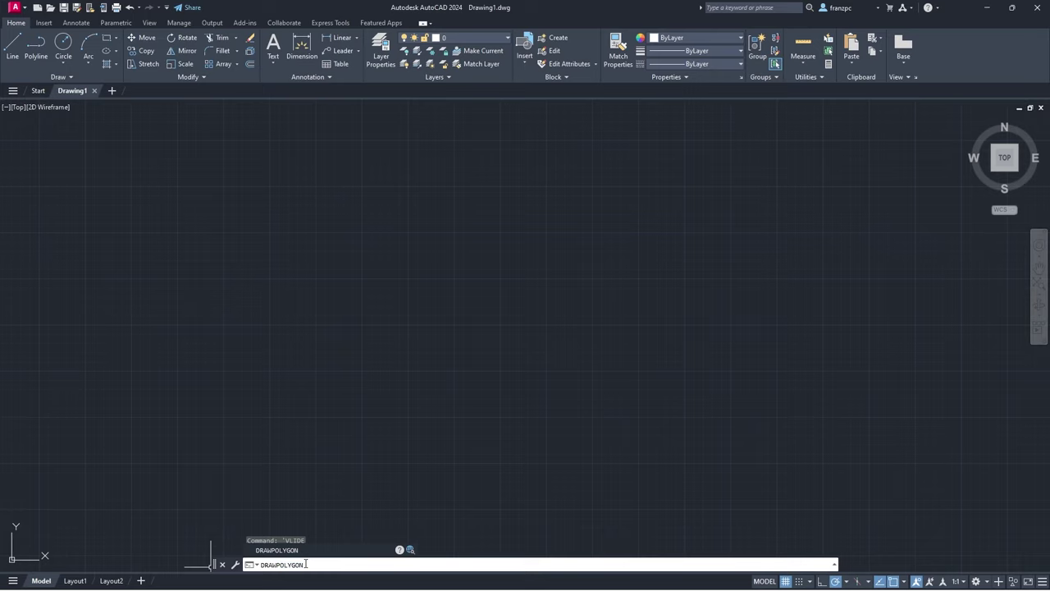
pyautogui.press('Return')
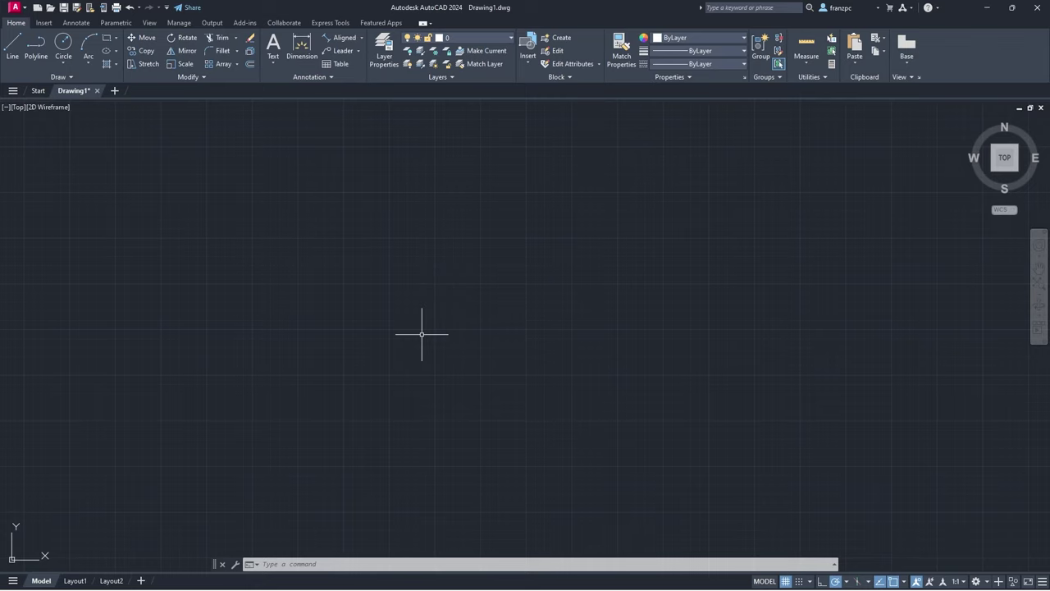
pyautogui.hotkey('alt', 'Tab')
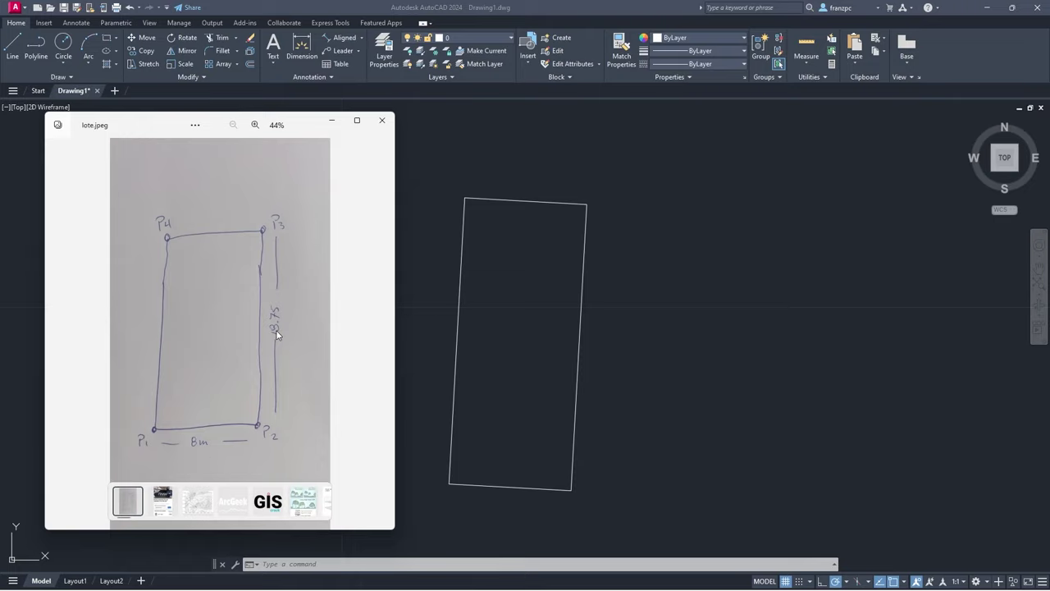
pyautogui.click(567, 10)
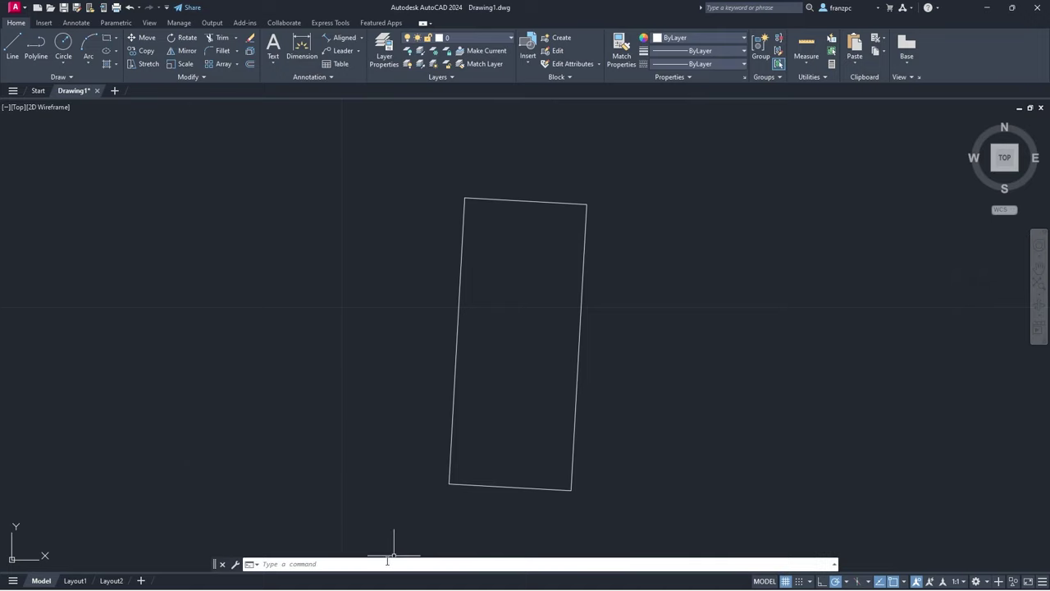
# Step: Start a DIST measurement from the bottom-left corner, then cancel it
pyautogui.write('di')
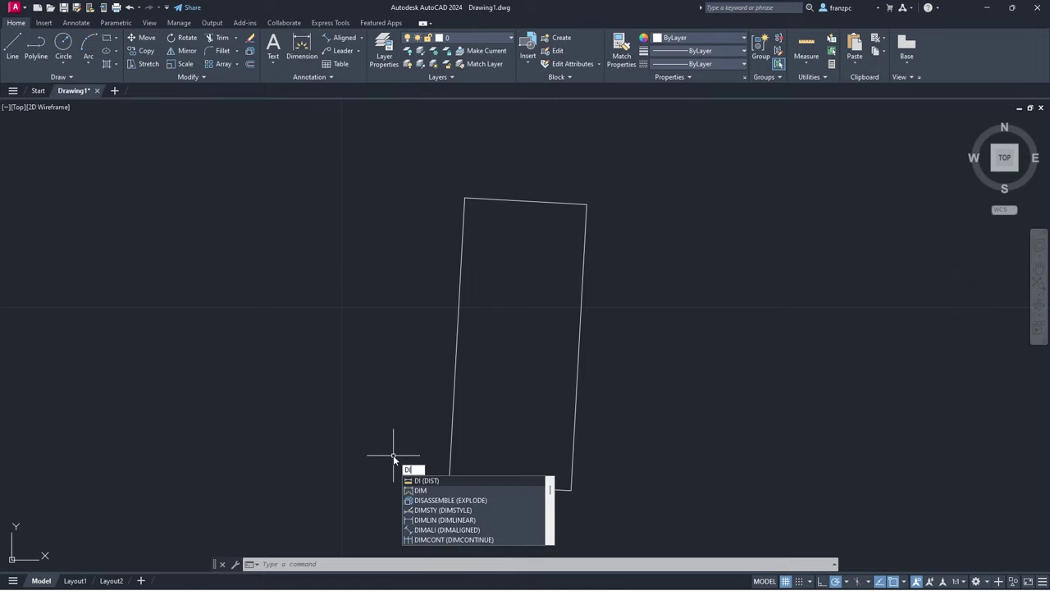
pyautogui.press('Return')
pyautogui.click(449, 484)
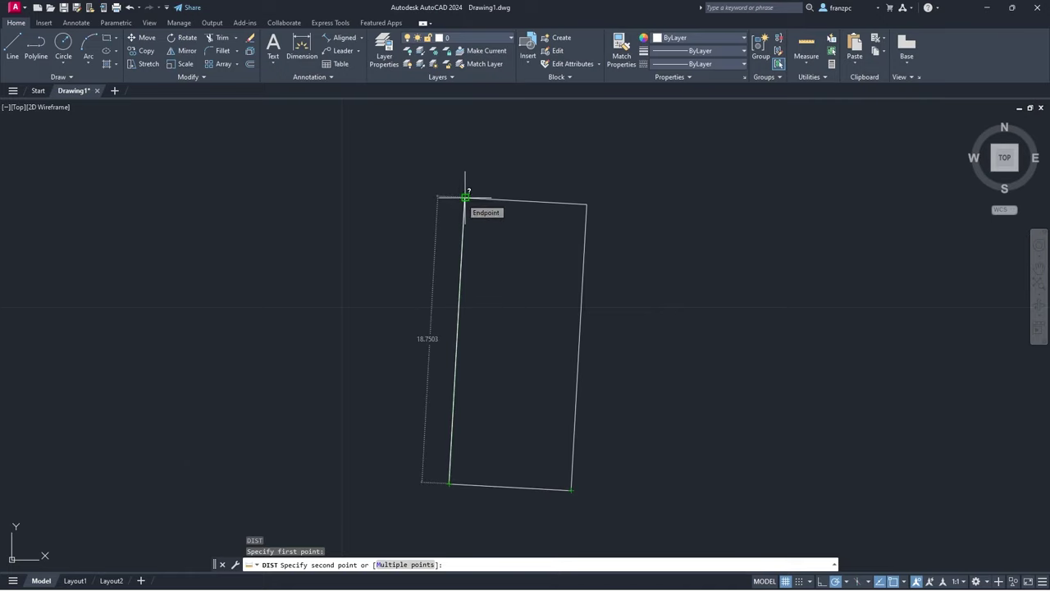
pyautogui.press('Escape')
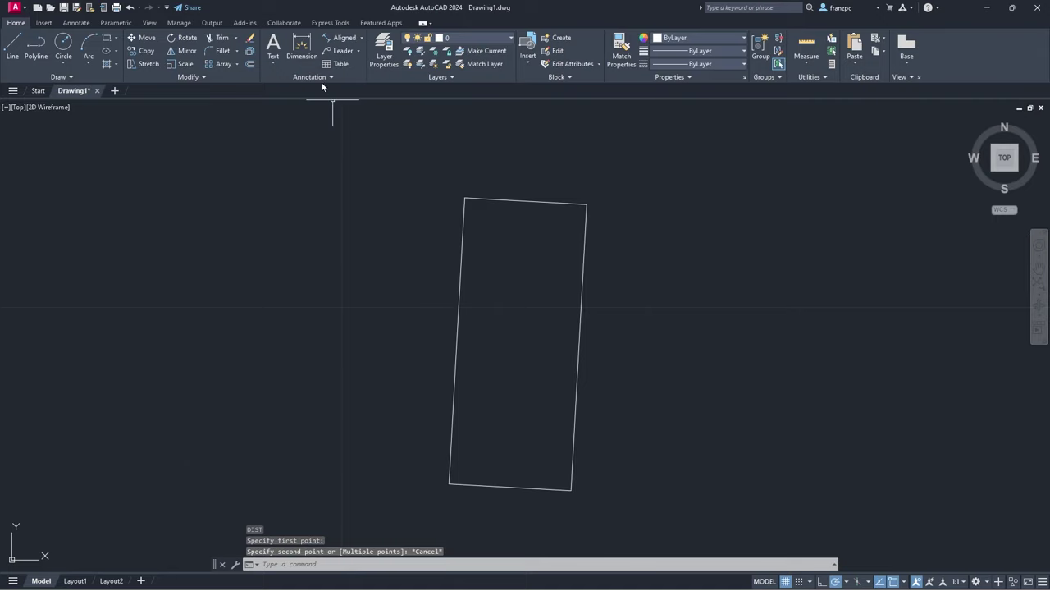
# Step: Add an aligned dimension of 8 above the lot's top edge
pyautogui.click(361, 38)
pyautogui.click(336, 61)
pyautogui.click(357, 38)
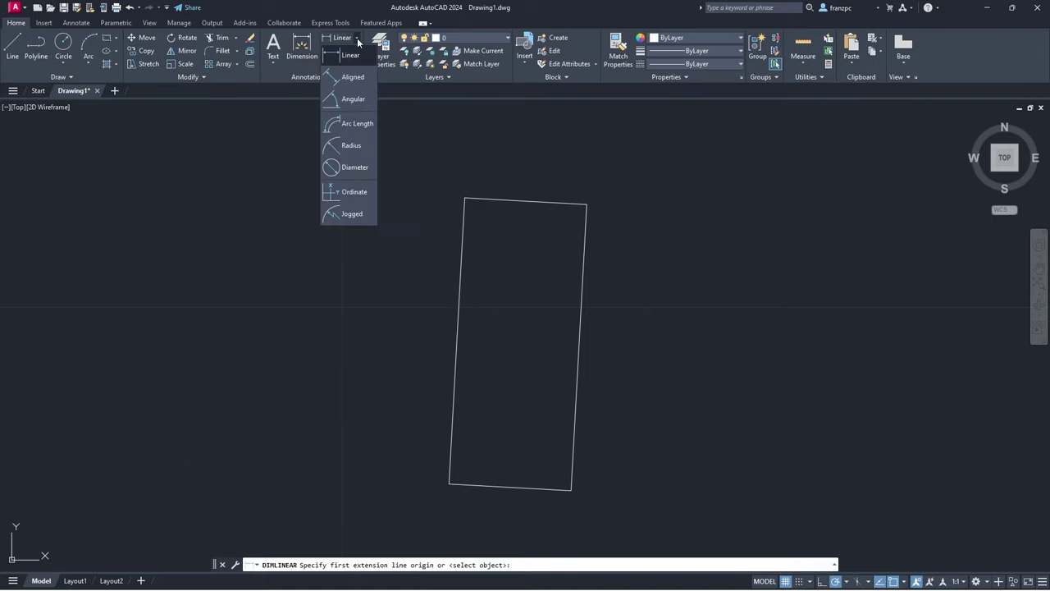
pyautogui.click(339, 78)
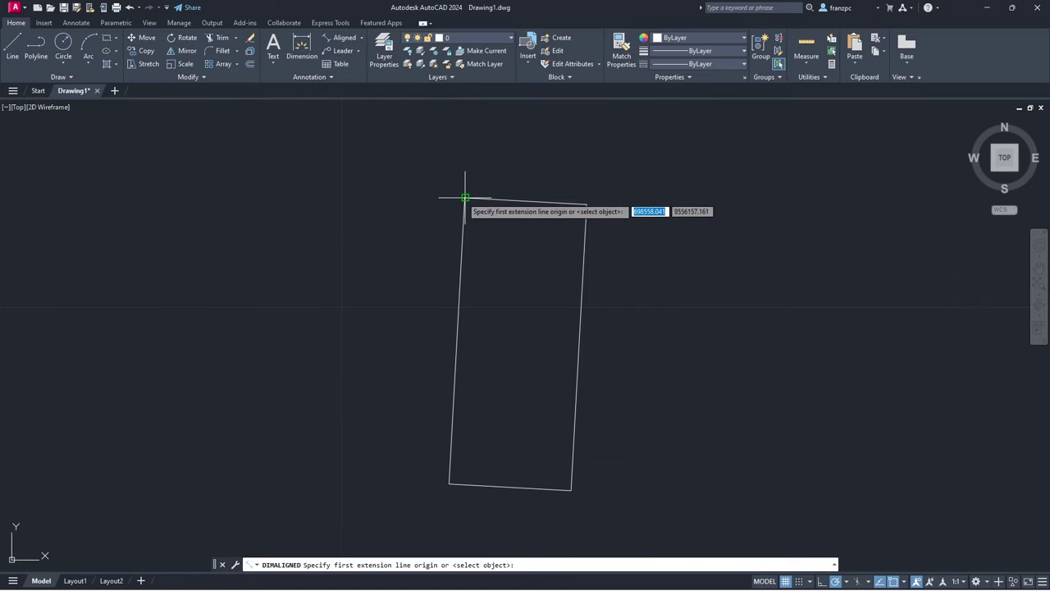
pyautogui.click(465, 198)
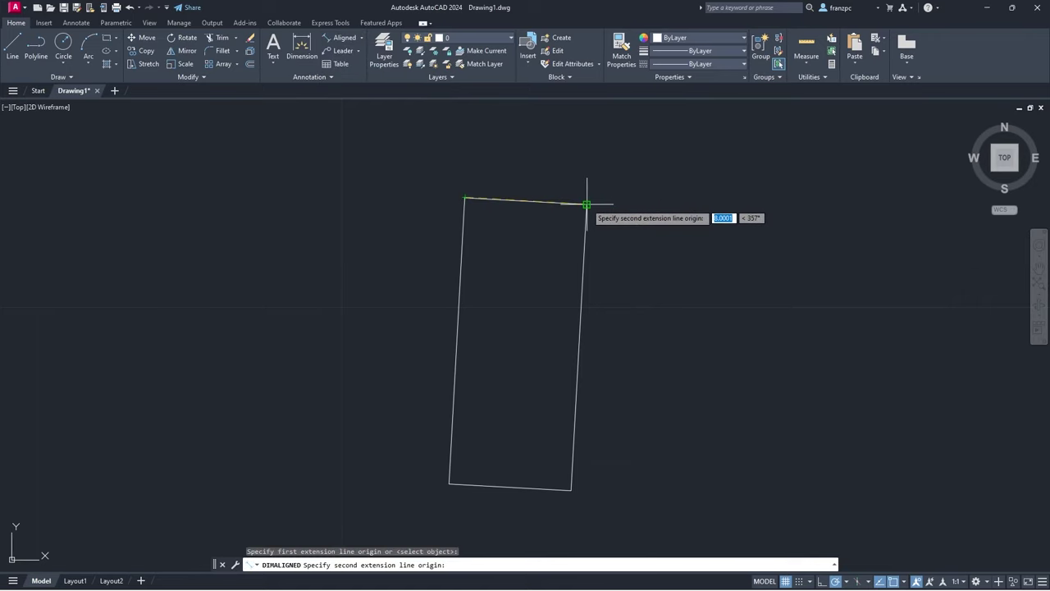
pyautogui.click(586, 203)
pyautogui.click(587, 175)
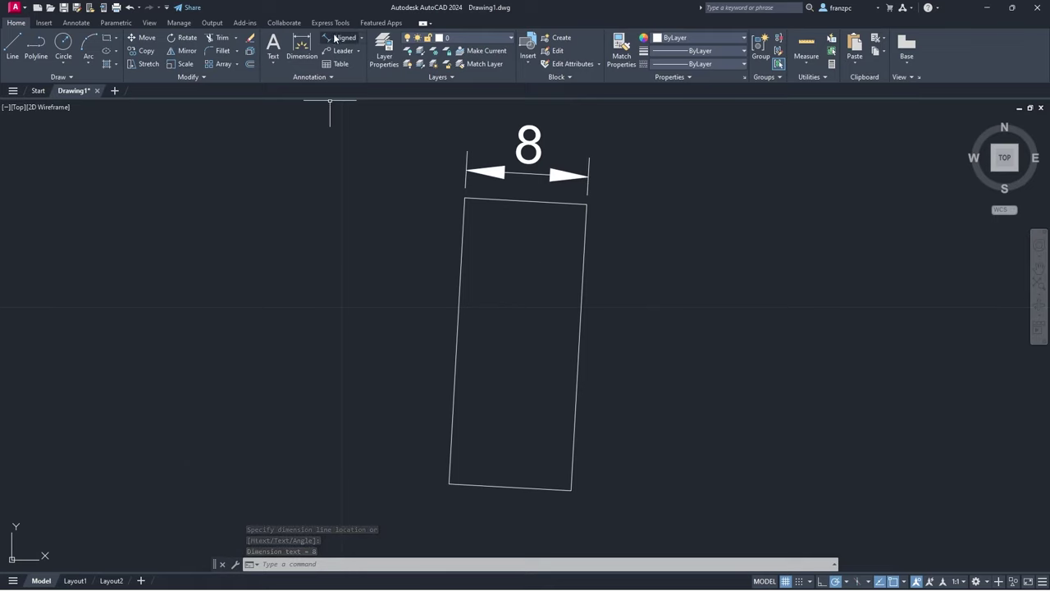
# Step: Add an aligned 18,75 dimension beside the right edge and compare with lote.jpeg
pyautogui.press('Return')
pyautogui.click(572, 490)
pyautogui.click(585, 204)
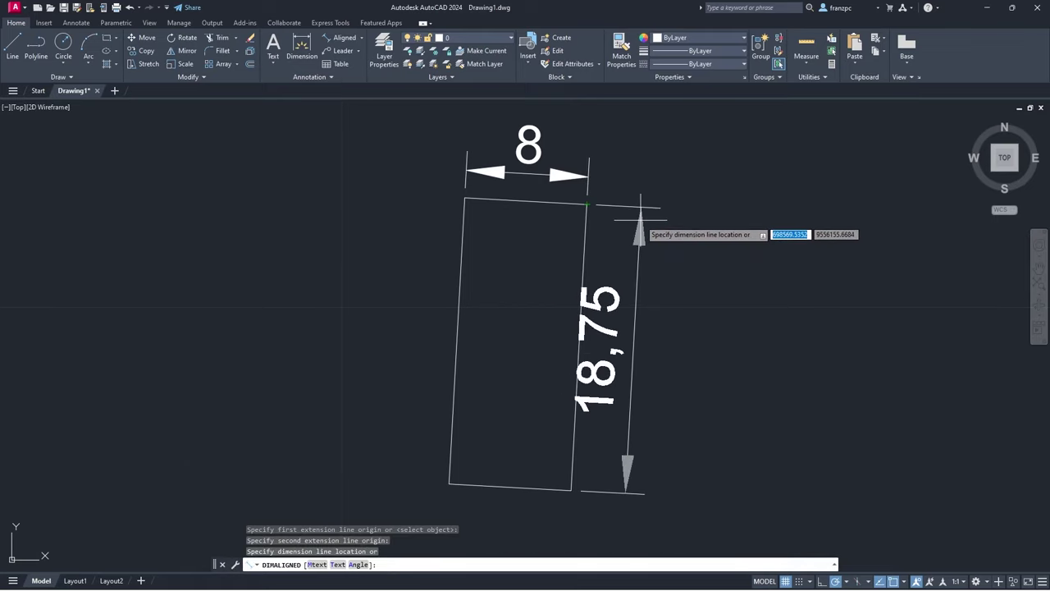
pyautogui.click(674, 230)
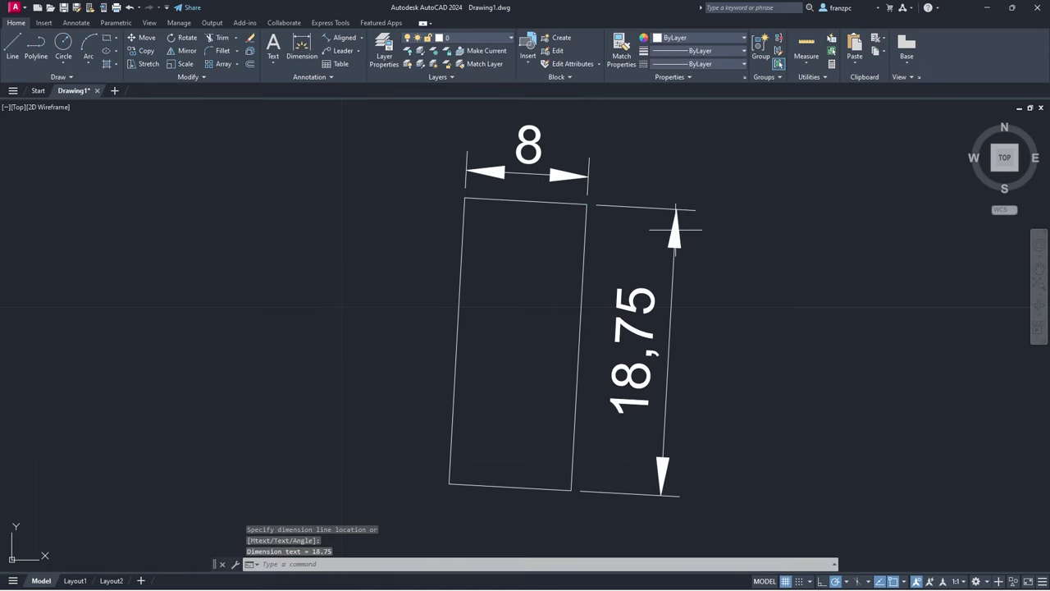
pyautogui.hotkey('alt', 'Tab')
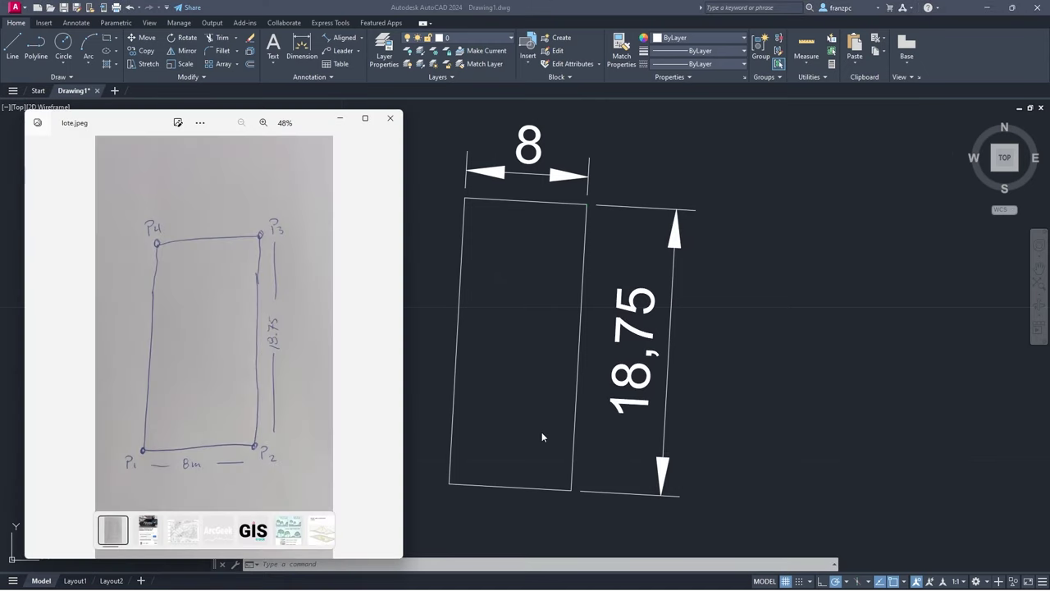